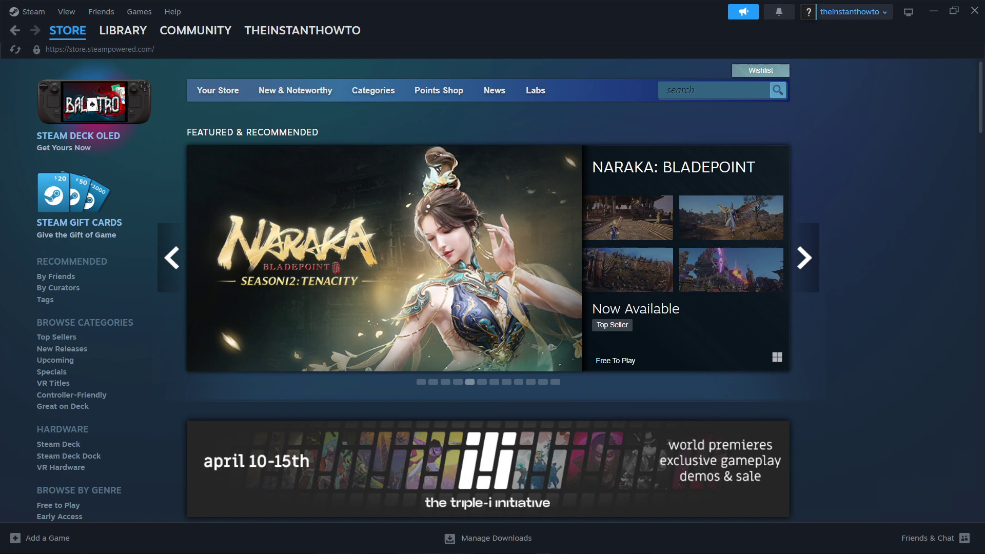
From the 'Welcome to Steam' search result, download SteamSetup.exe via the Install Steam page.
drag(984, 100, 478, 29)
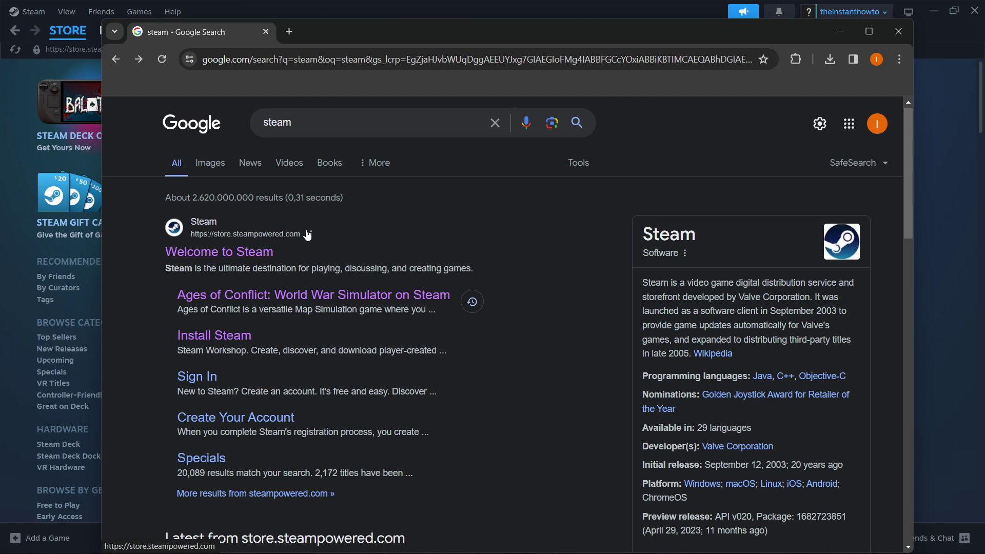
click(181, 256)
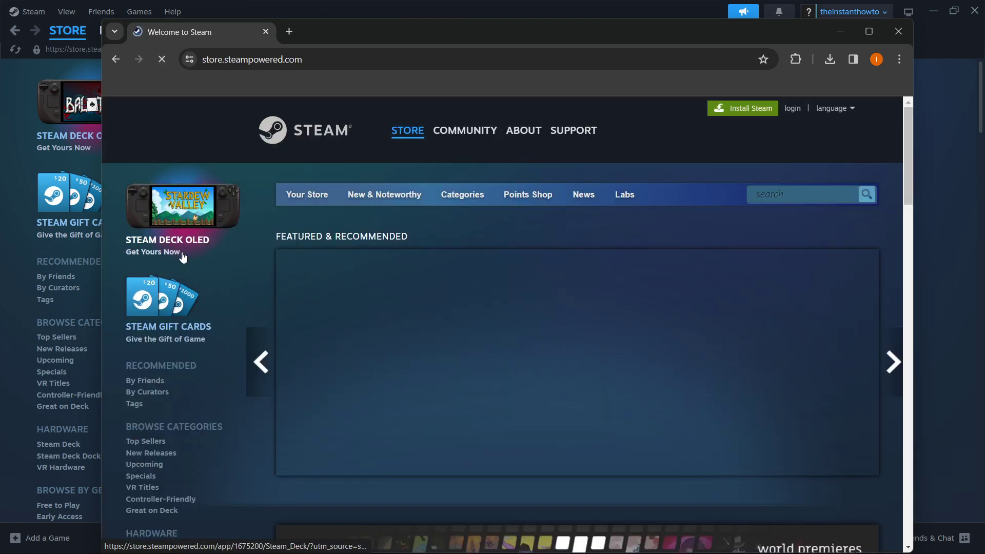
click(737, 110)
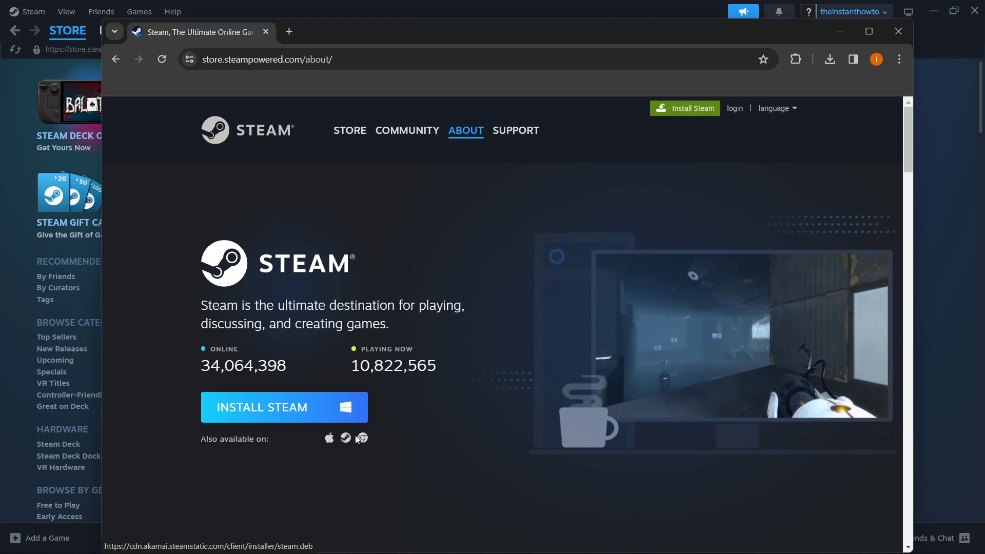
click(312, 413)
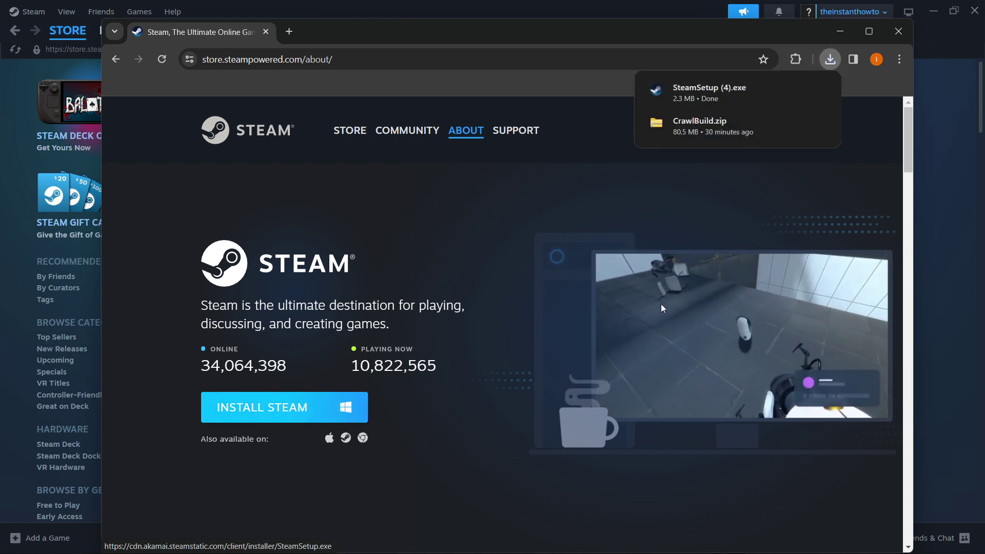
mouse_move(710, 93)
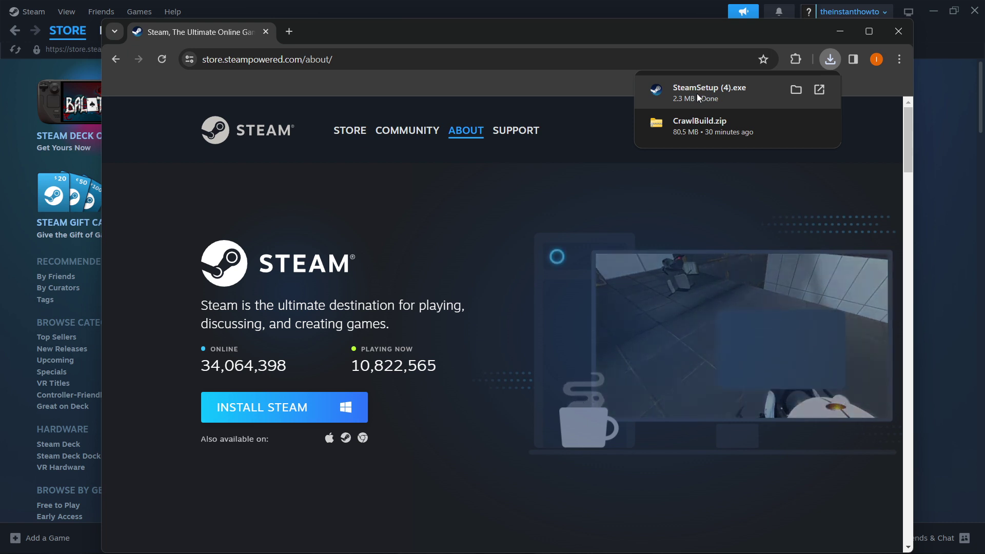
Run SteamSetup.exe past the welcome and English language pages, check the destination folder, then close it.
click(696, 93)
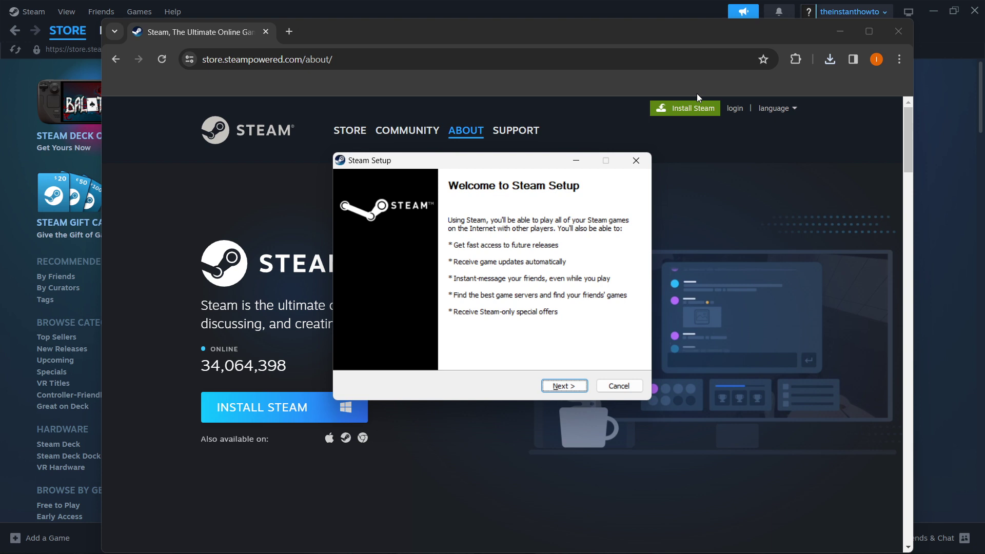
drag(524, 163, 521, 129)
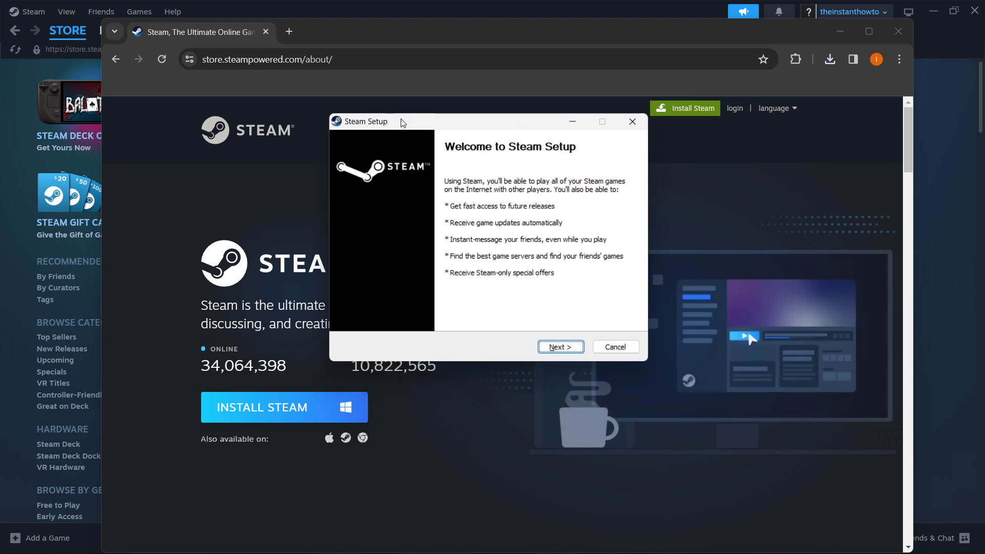
click(561, 347)
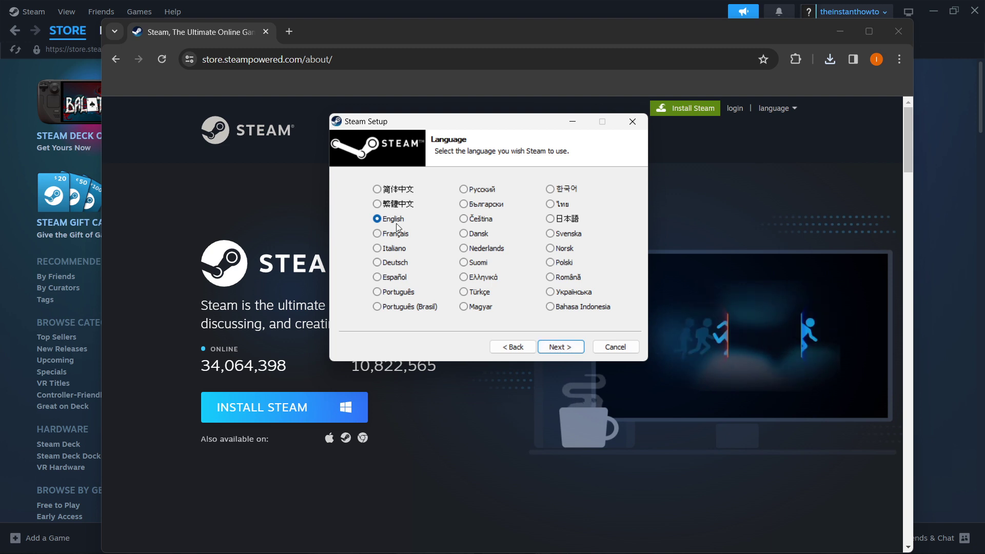
click(561, 347)
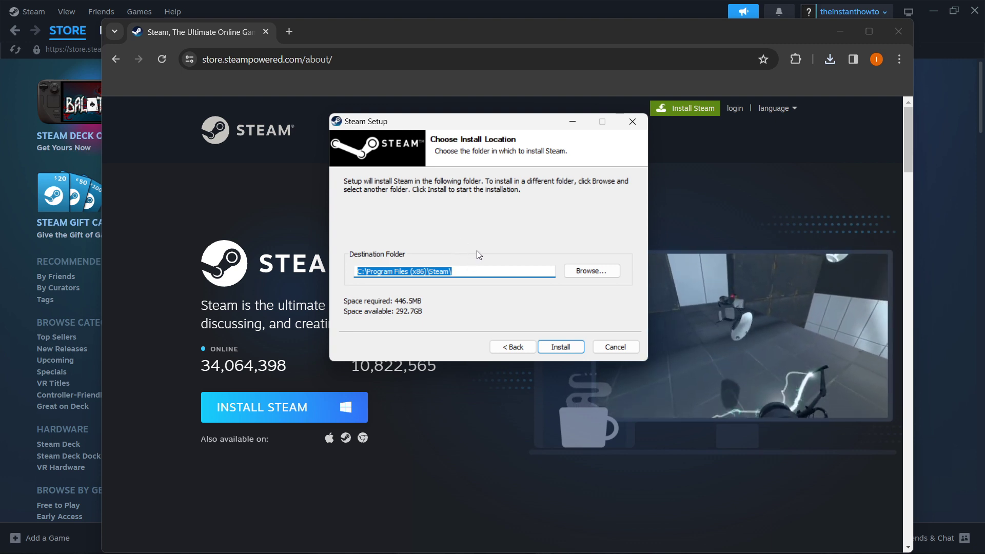
click(458, 271)
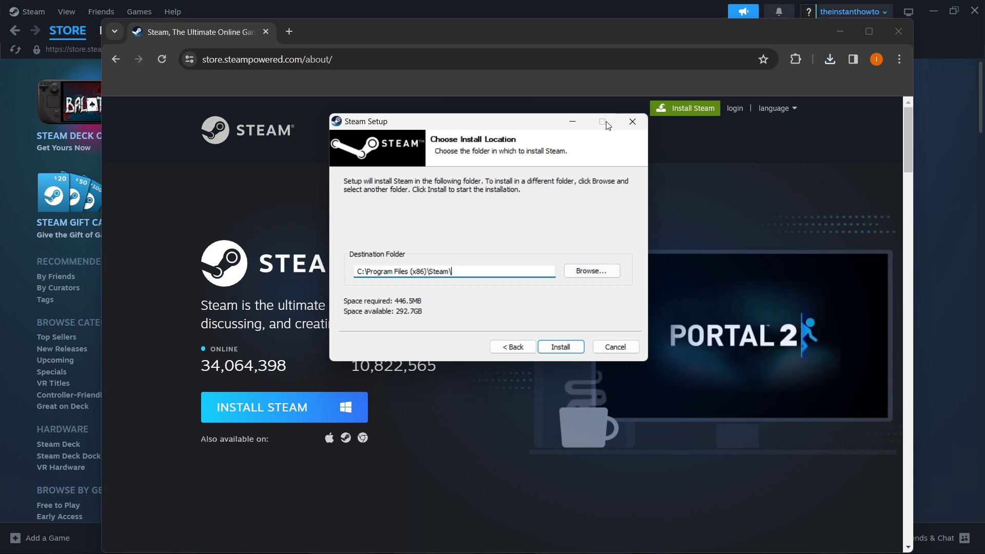
click(633, 121)
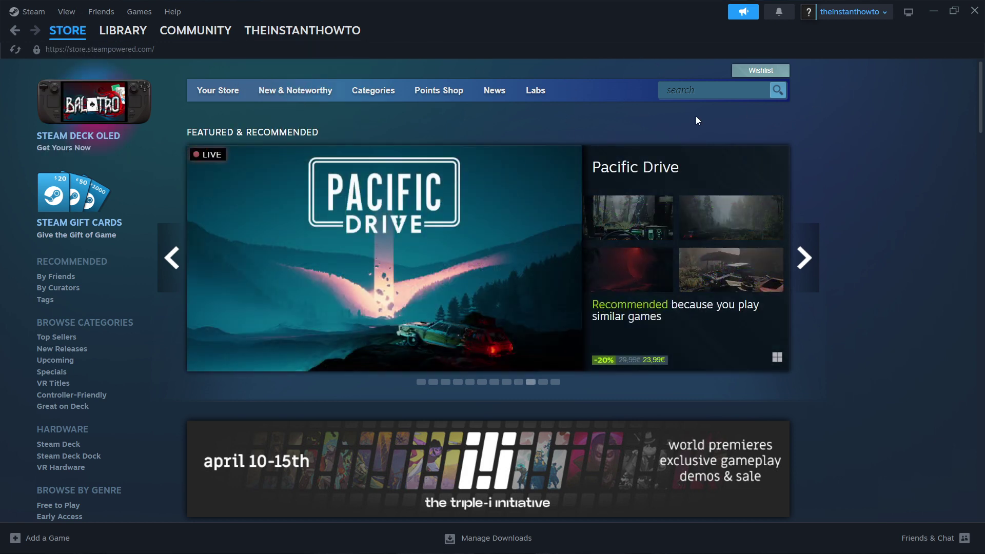
Search the store for 'infection free', open Infection Free Zone, and dismiss the broadcast popup.
click(699, 94)
click(699, 93)
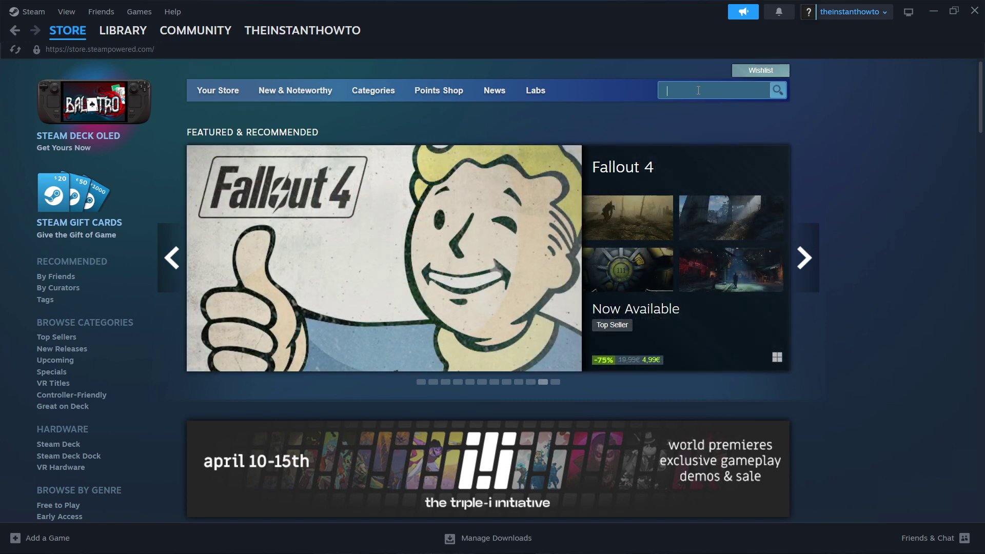
text(infection f)
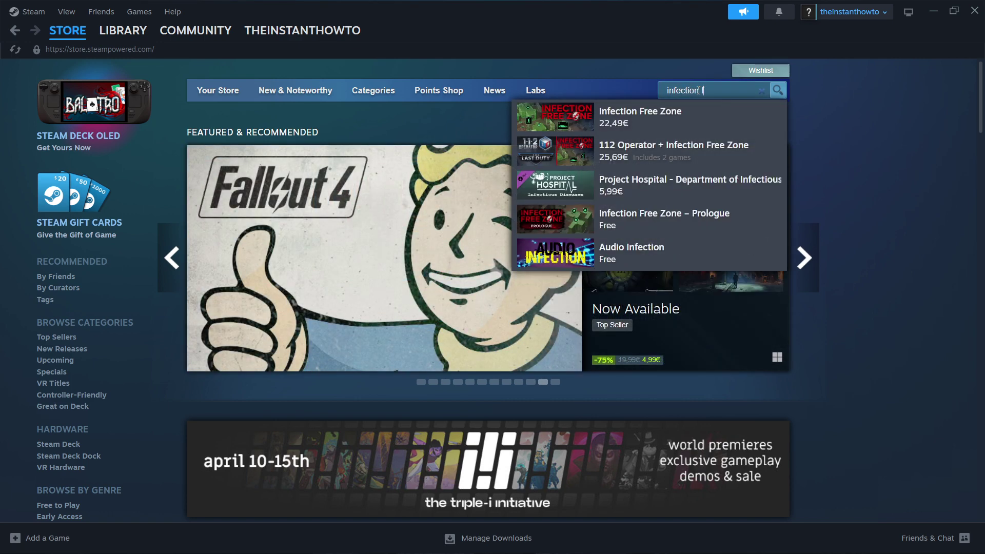
text(ree)
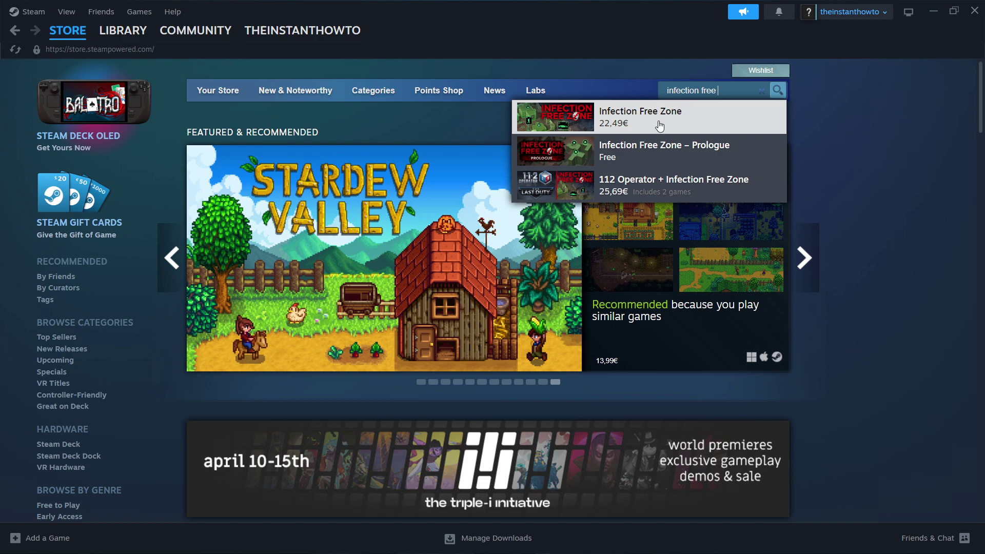
click(658, 117)
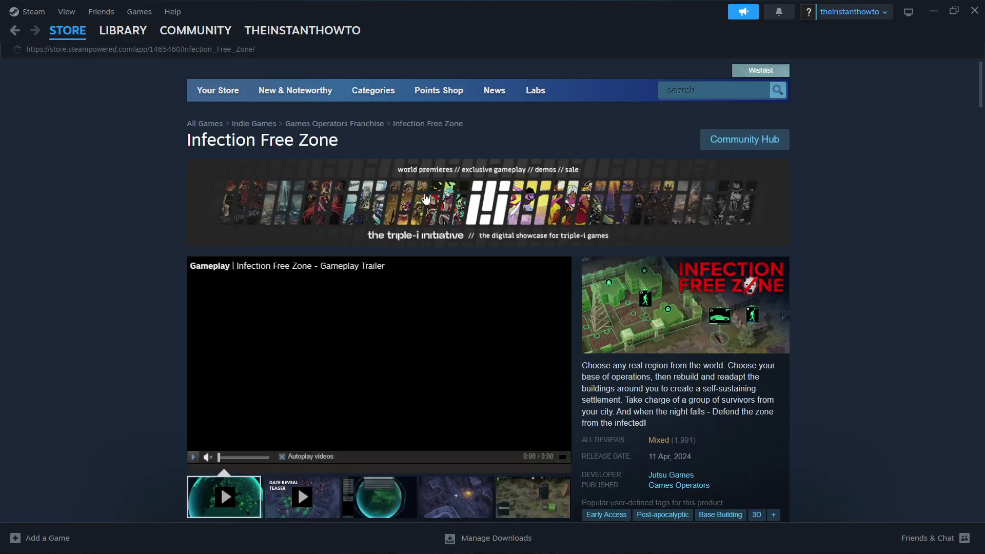
scroll(152, 238, down, 5)
scroll(148, 234, down, 3)
scroll(146, 233, down, 3)
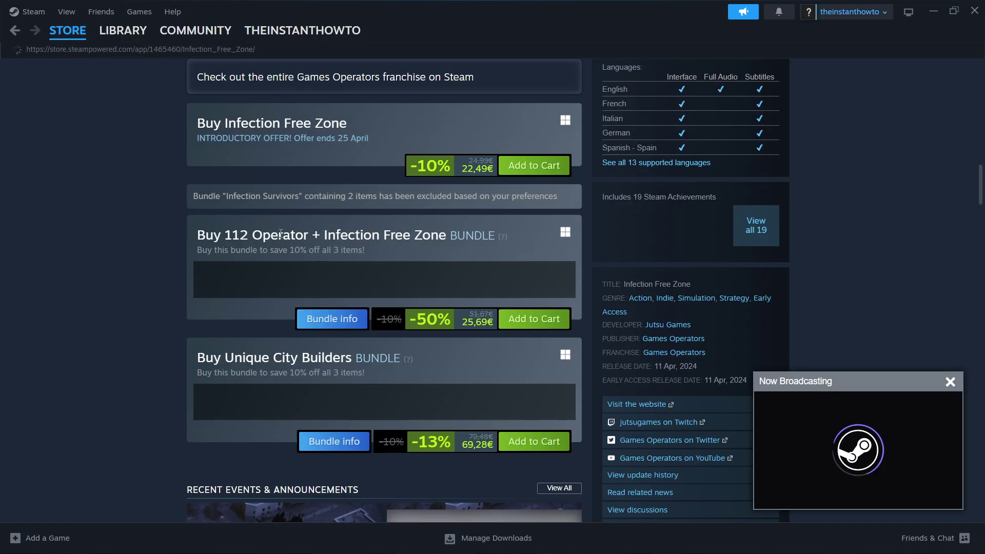
click(949, 380)
scroll(206, 185, up, 1)
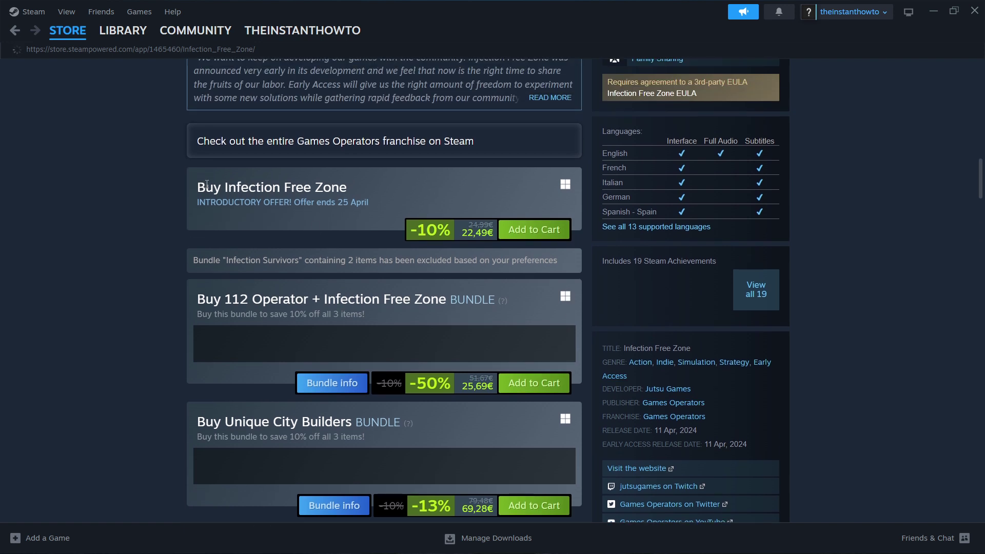
Cart Infection Free Zone for my account and proceed to payment with PayPal selected.
click(528, 234)
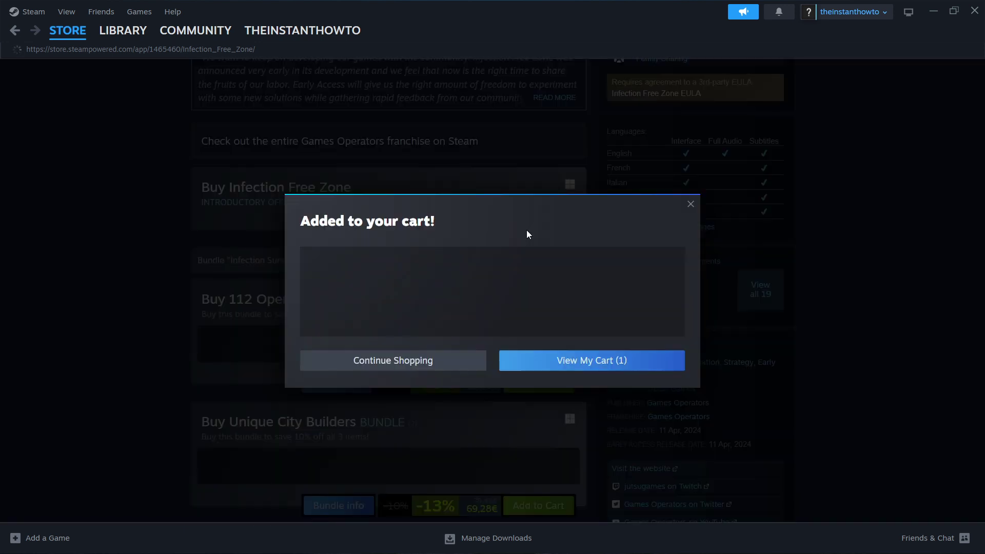
click(572, 362)
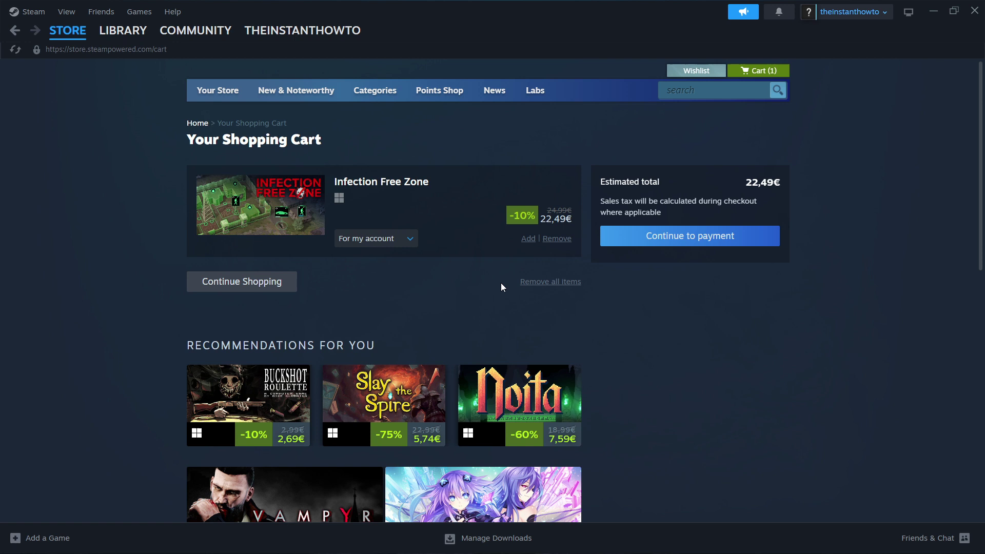
click(384, 236)
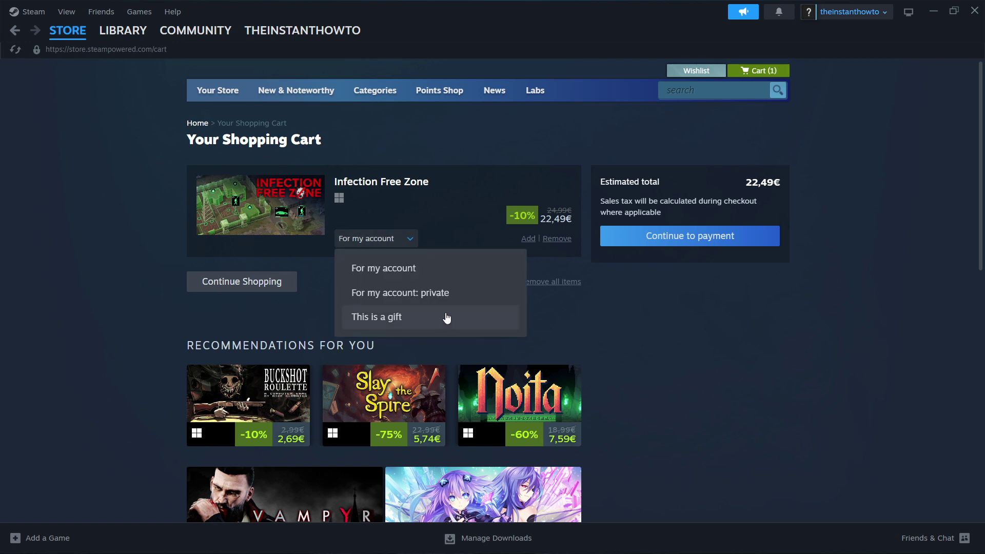
click(404, 238)
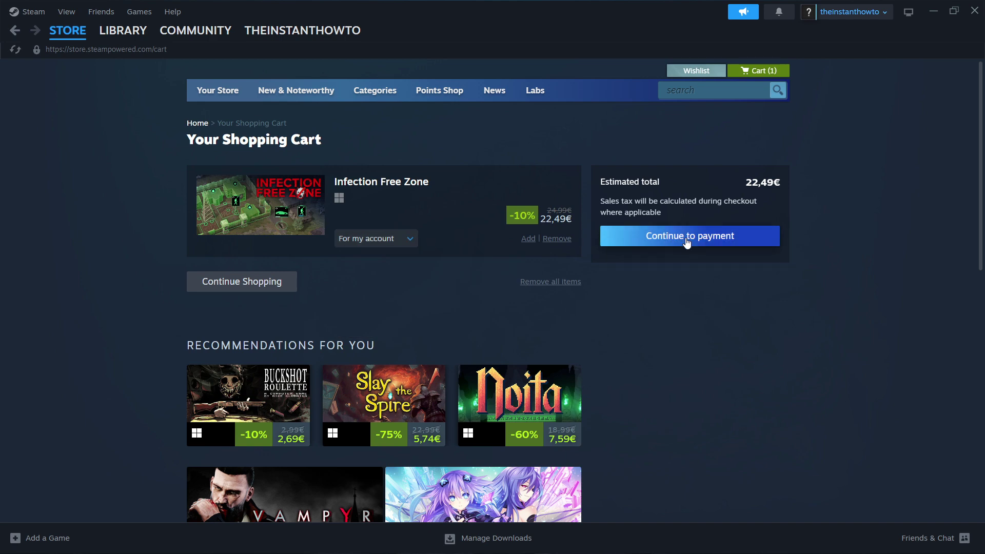
click(685, 239)
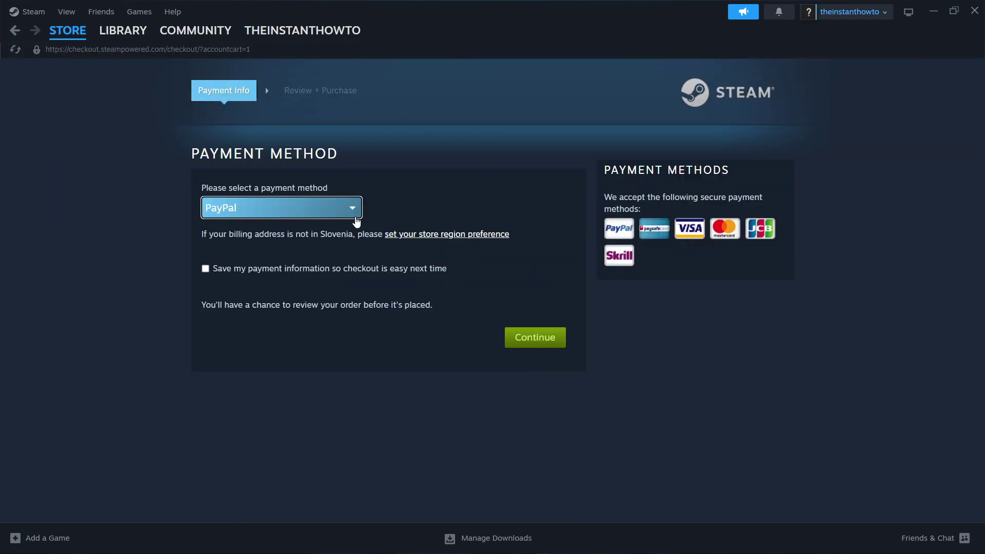
click(350, 220)
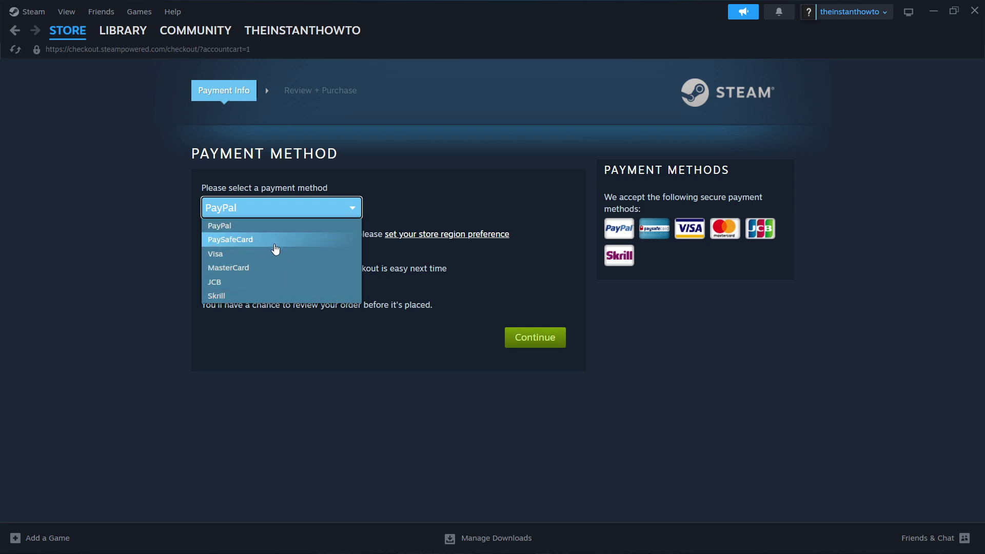
click(275, 225)
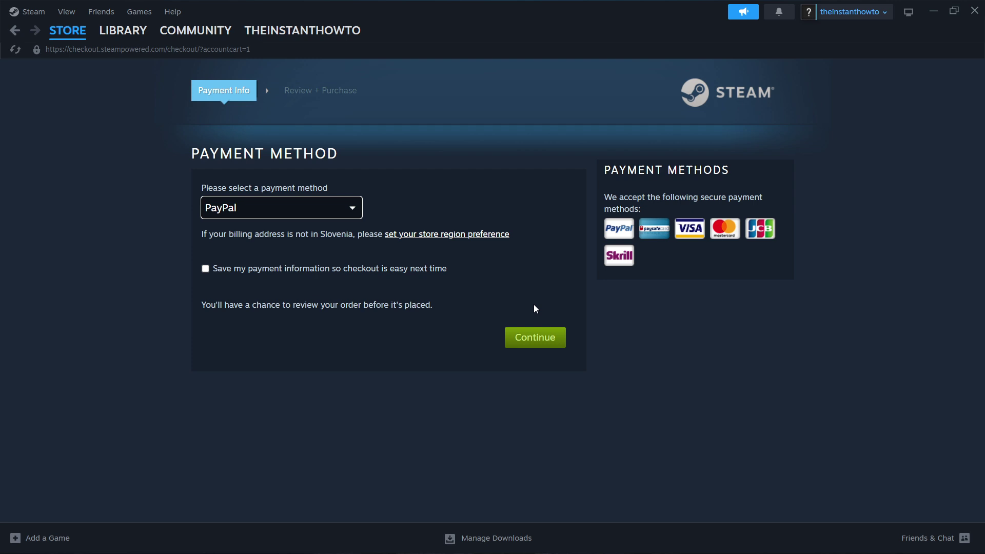
Open the Library and select Call of Duty to show its Install button.
click(125, 33)
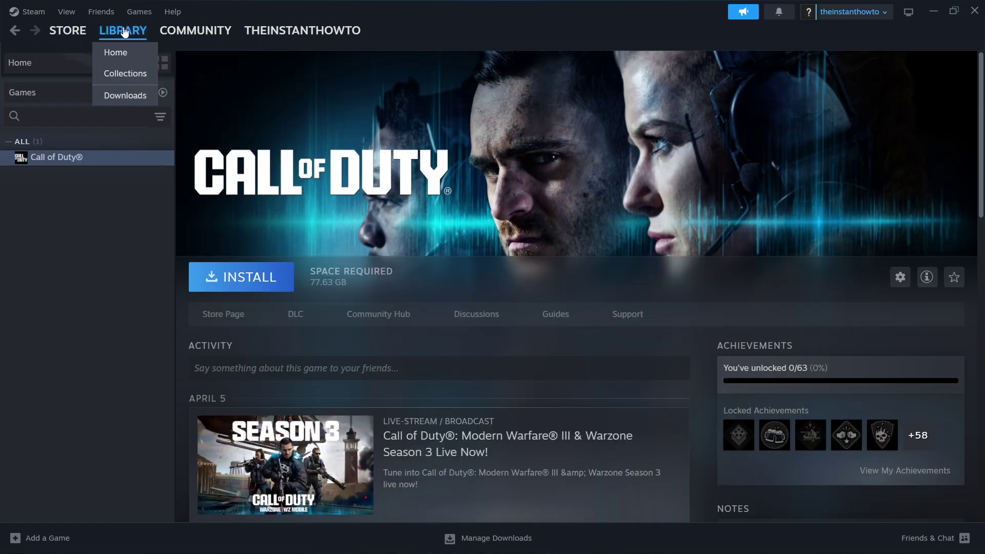
click(50, 93)
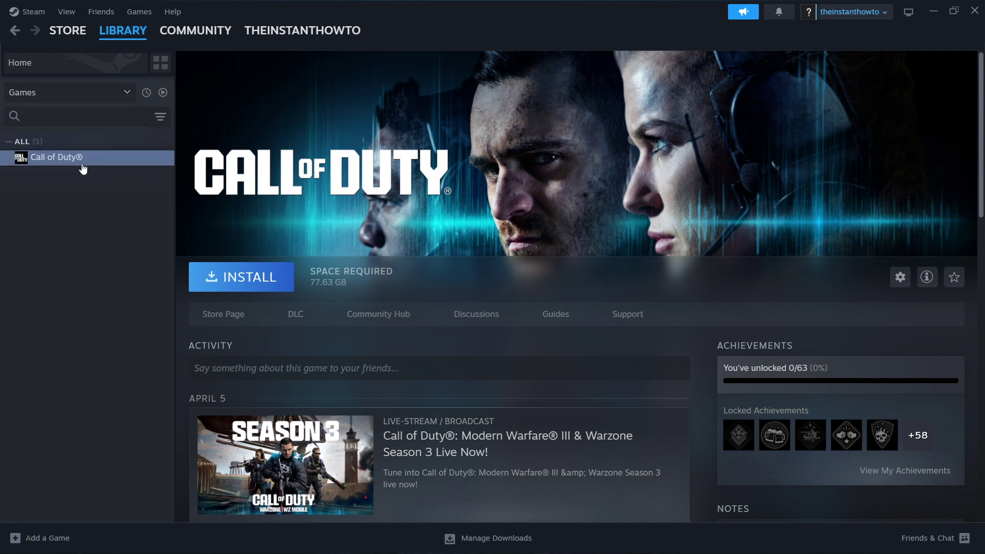